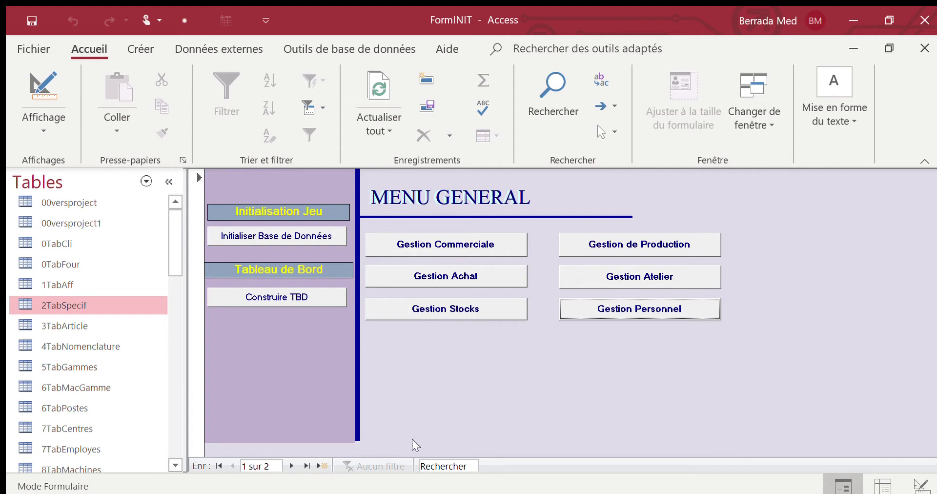
- Open the dashboard construction form from the general menu and choose Prév-05/2020 as Affaire 1
{"action": "left_click", "coordinate": [270, 298]}
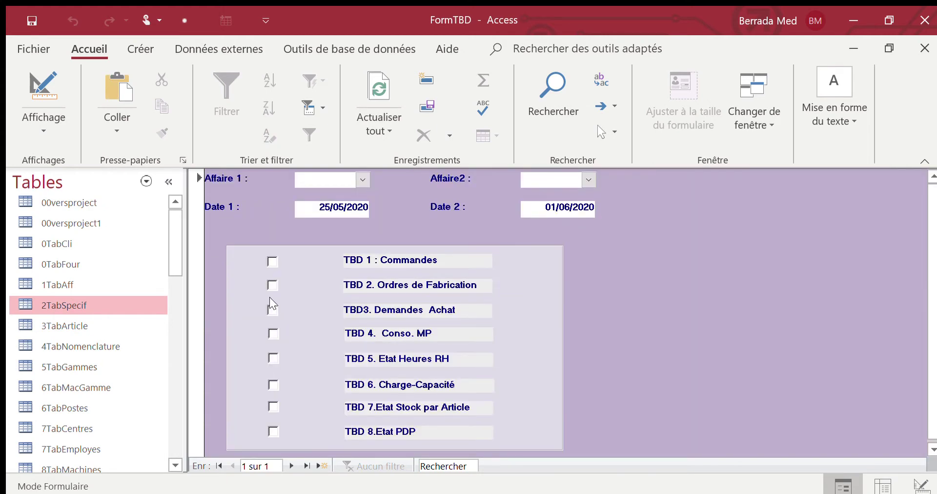
{"action": "left_click", "coordinate": [358, 180]}
{"action": "left_click", "coordinate": [349, 188]}
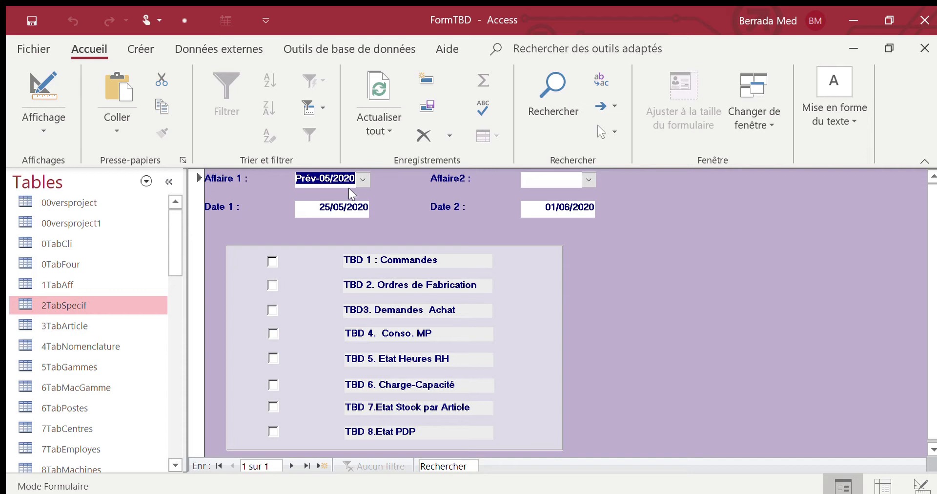
- Generate the TBD 1 Commandes report, review the ordered and delivered quantities per product, and close it
{"action": "left_click", "coordinate": [264, 257]}
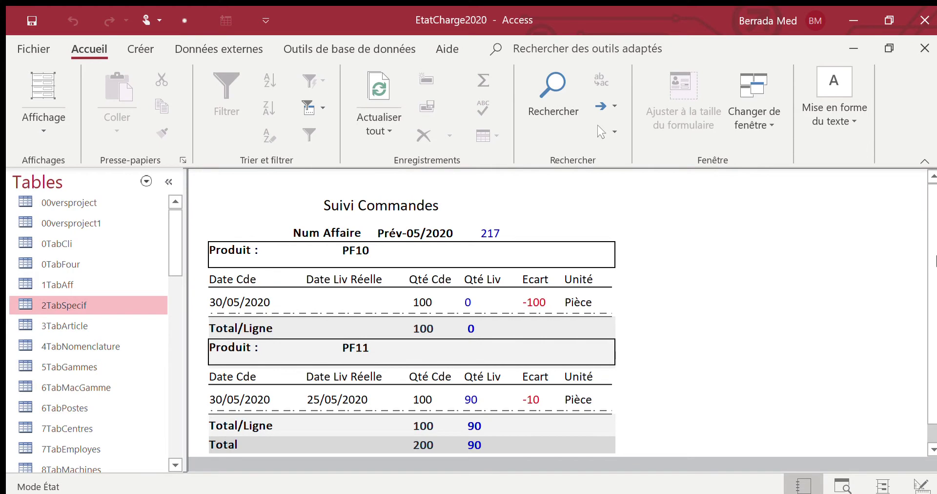
{"action": "left_click_drag", "start_coordinate": [933, 264], "coordinate": [934, 282]}
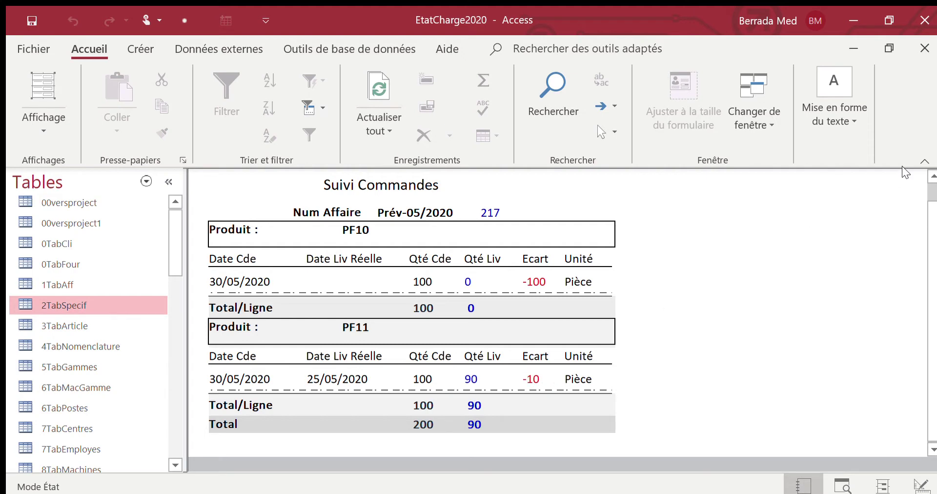
{"action": "left_click", "coordinate": [923, 48]}
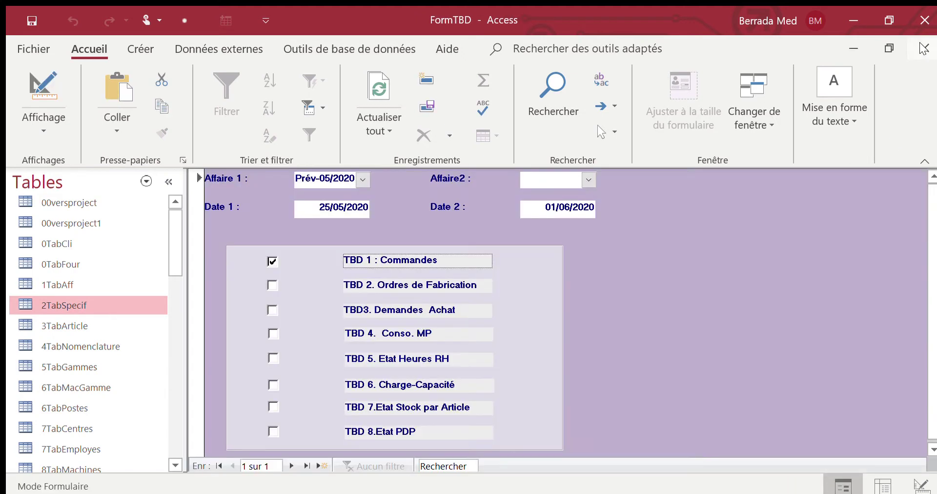
- Generate the TBD 2 Ordres de Fabrication dashboard, review planned and actual durations in its Suivi Délai report, and close that report
{"action": "left_click", "coordinate": [271, 285]}
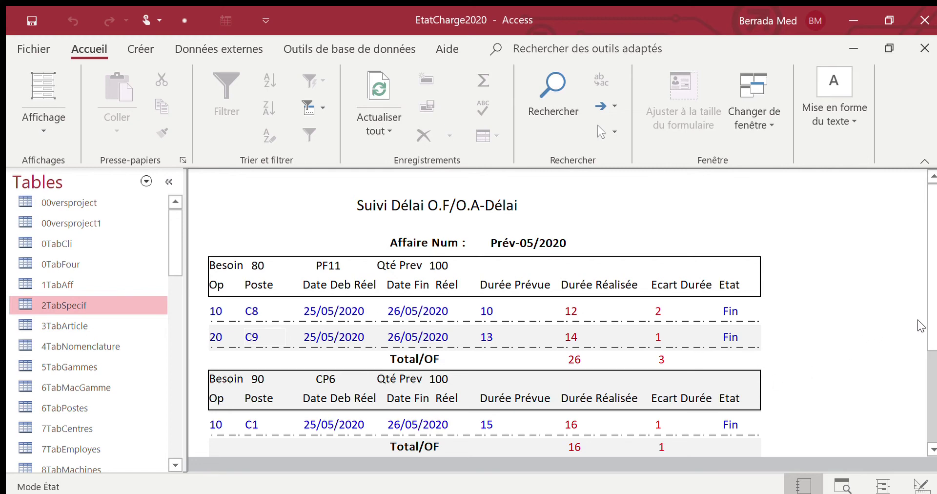
{"action": "left_click_drag", "start_coordinate": [932, 332], "coordinate": [930, 413]}
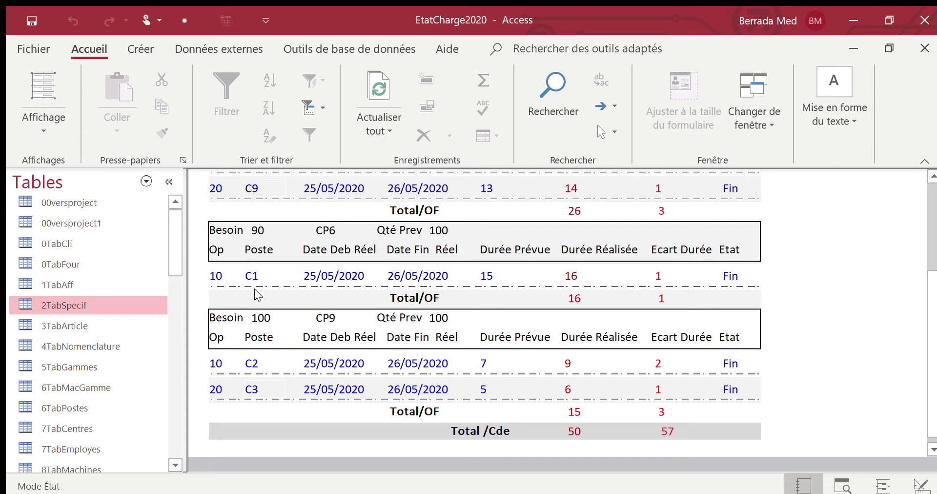
{"action": "left_click", "coordinate": [925, 48]}
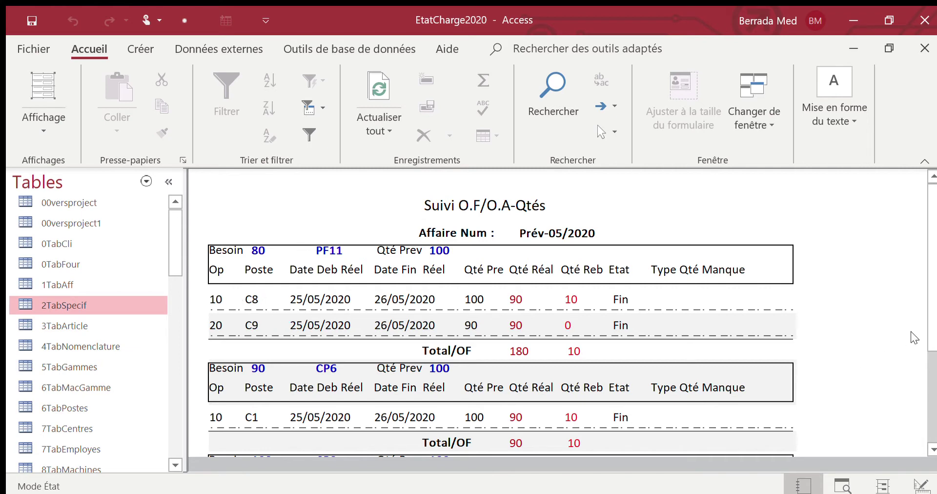
- Examine the produced and rejected quantities per operation in the Suivi O.F/O.A-Qtés report down to the order total, and close it
{"action": "left_click_drag", "start_coordinate": [932, 324], "coordinate": [932, 389]}
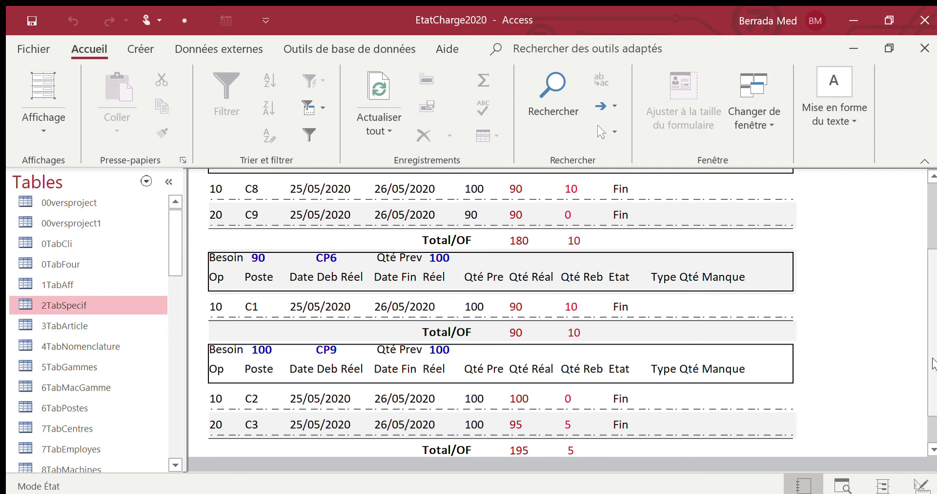
{"action": "scroll", "coordinate": [933, 387], "scroll_direction": "down", "scroll_amount": 2}
{"action": "scroll", "coordinate": [933, 387], "scroll_direction": "down", "scroll_amount": 1}
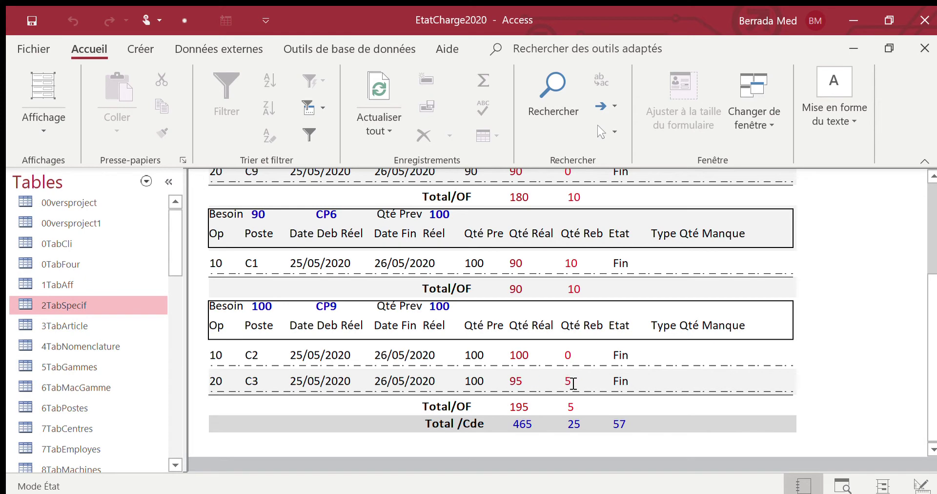
{"action": "left_click_drag", "start_coordinate": [933, 336], "coordinate": [934, 234]}
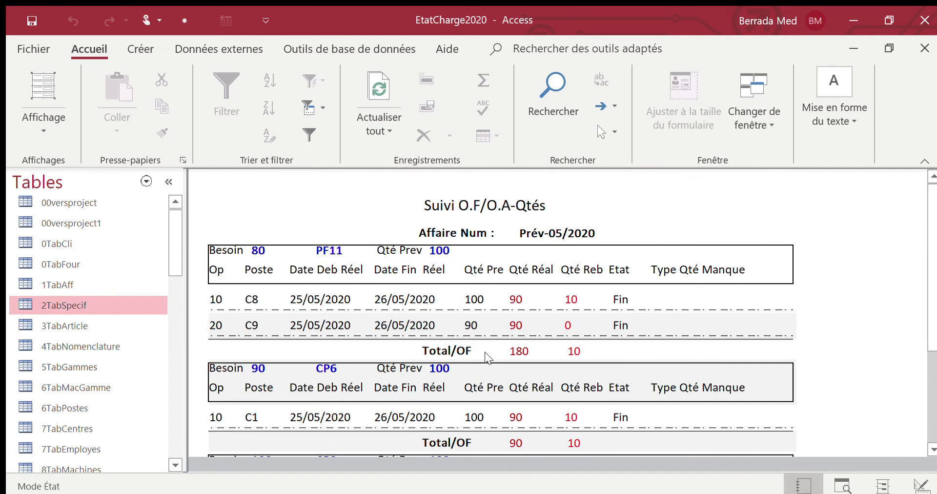
{"action": "left_click_drag", "start_coordinate": [932, 300], "coordinate": [927, 388]}
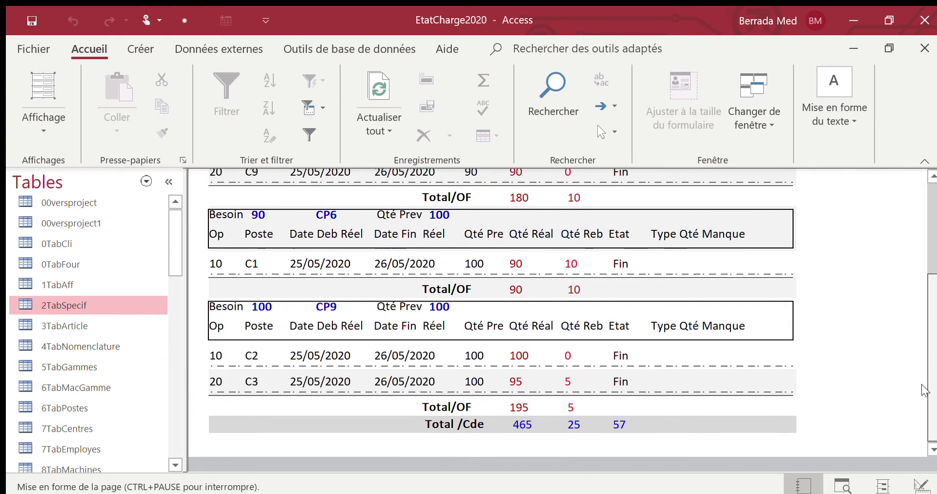
{"action": "left_click", "coordinate": [923, 48]}
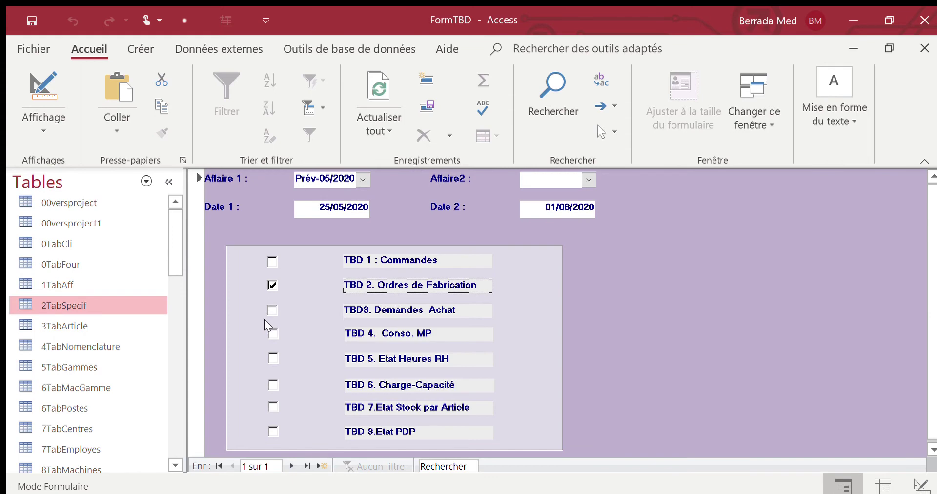
- Generate the TBD 4 Conso. MP report, compare planned and actual material consumption per manufacturing order, and close it
{"action": "left_click", "coordinate": [271, 334]}
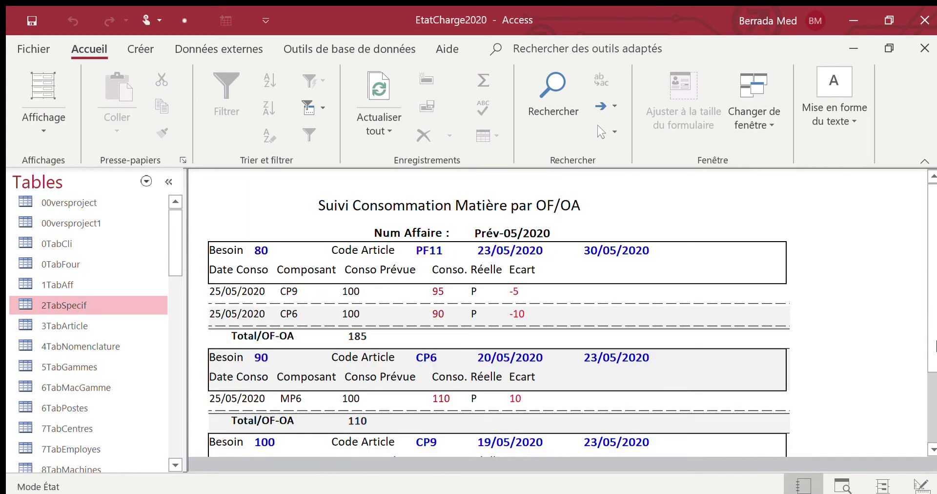
{"action": "scroll", "coordinate": [933, 298], "scroll_direction": "down", "scroll_amount": 1}
{"action": "scroll", "coordinate": [933, 302], "scroll_direction": "down", "scroll_amount": 1}
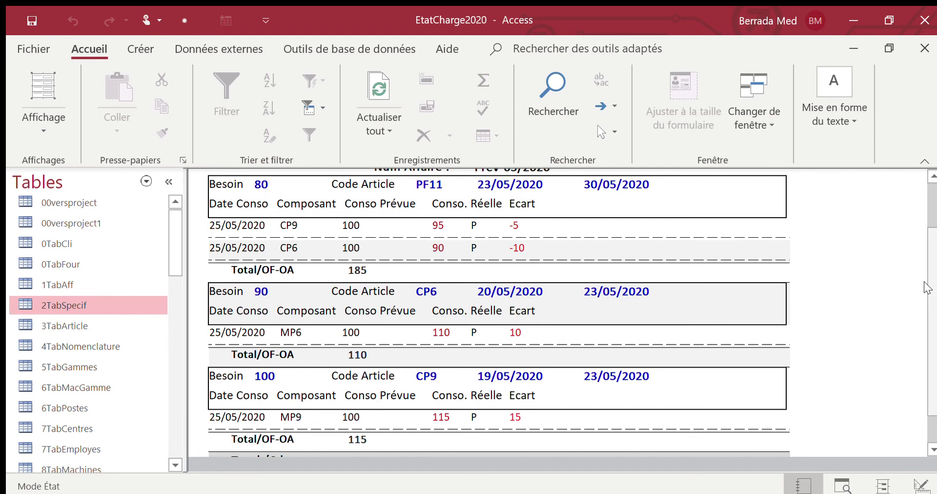
{"action": "scroll", "coordinate": [922, 293], "scroll_direction": "down", "scroll_amount": 2}
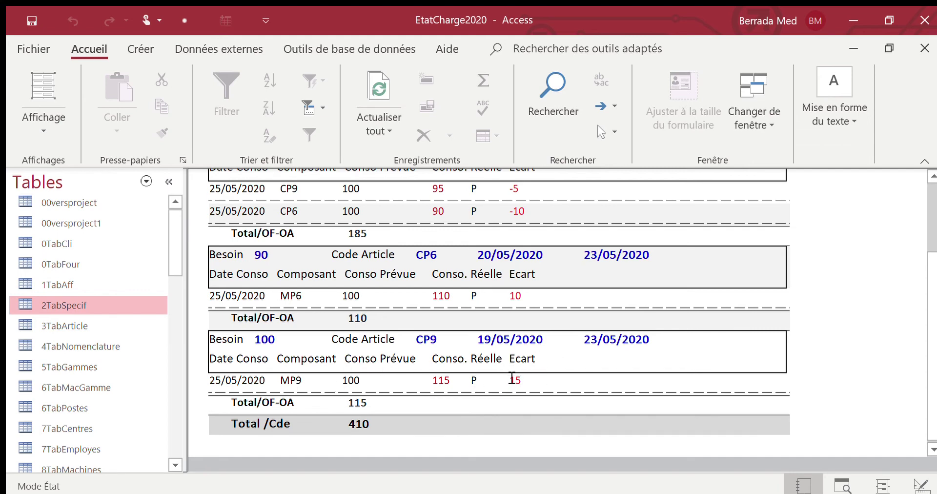
{"action": "left_click", "coordinate": [919, 50]}
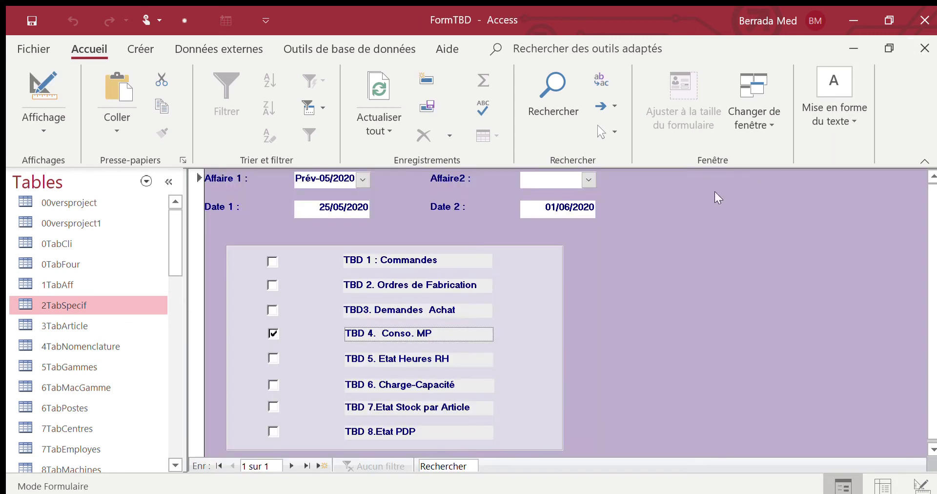
- Generate the TBD 5 Etat Heures RH report, review the hours and amounts due per employee, and close it
{"action": "left_click", "coordinate": [273, 359]}
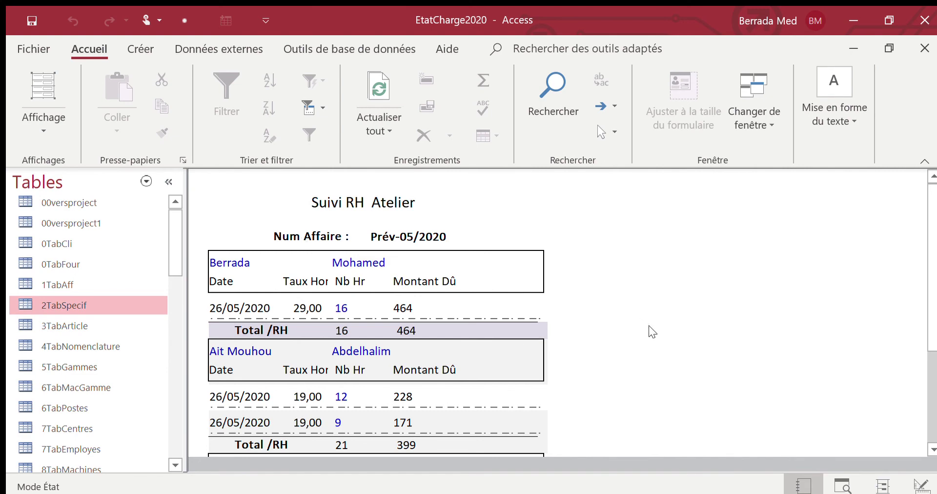
{"action": "left_click_drag", "start_coordinate": [934, 289], "coordinate": [934, 338]}
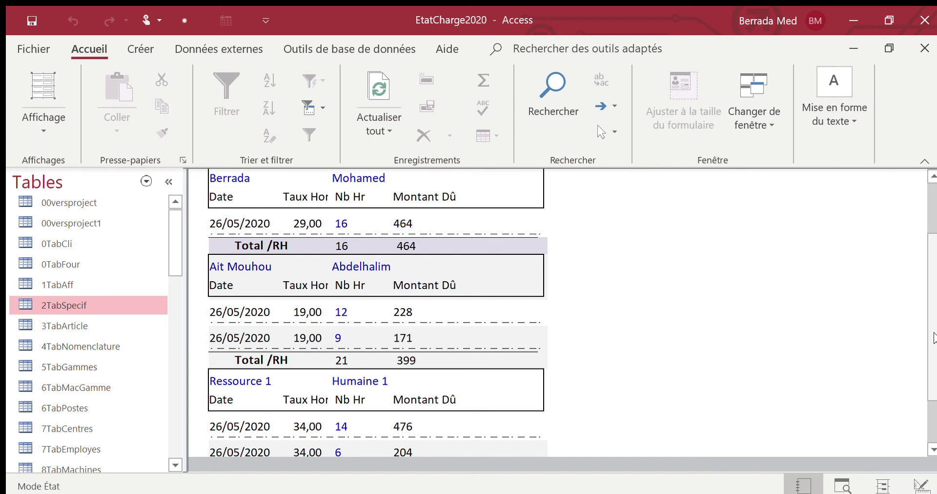
{"action": "left_click_drag", "start_coordinate": [933, 336], "coordinate": [931, 373]}
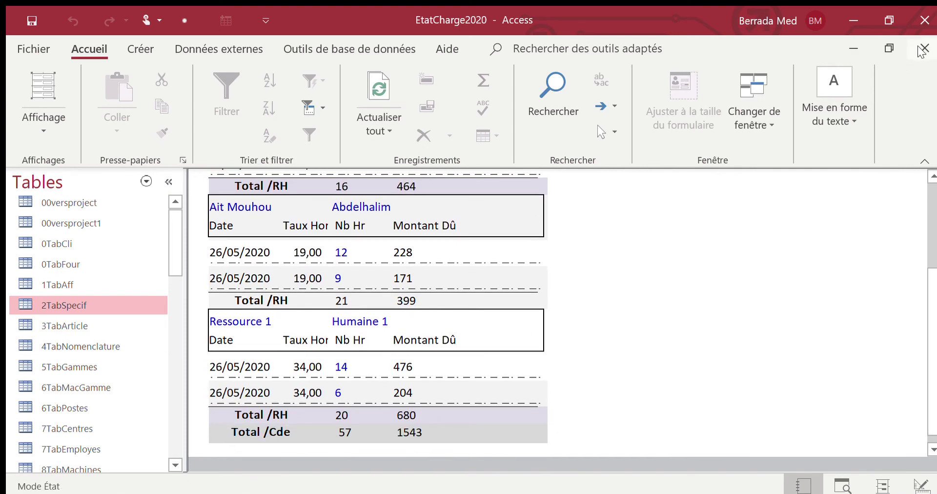
{"action": "left_click", "coordinate": [925, 48]}
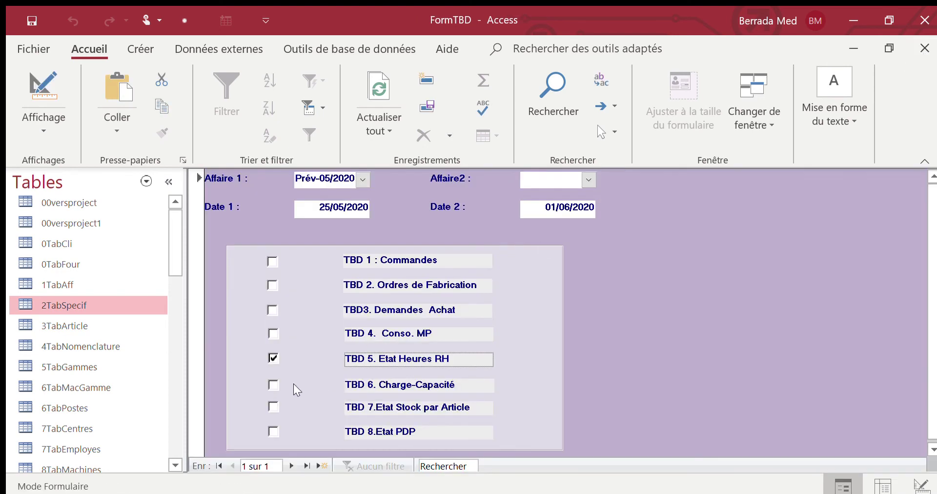
- Generate the TBD 7 Etat Stock par Article report, review stock entries and withdrawals for each article, and close it
{"action": "left_click", "coordinate": [272, 408]}
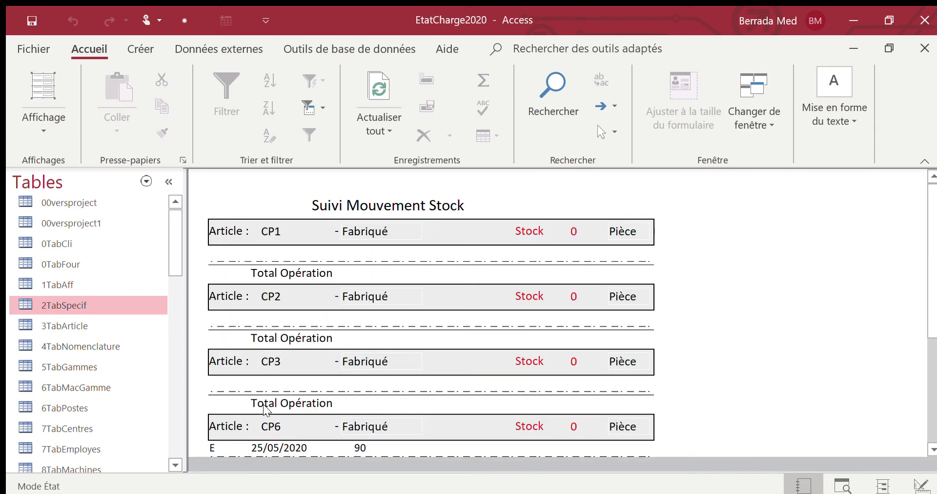
{"action": "left_click_drag", "start_coordinate": [934, 210], "coordinate": [929, 310]}
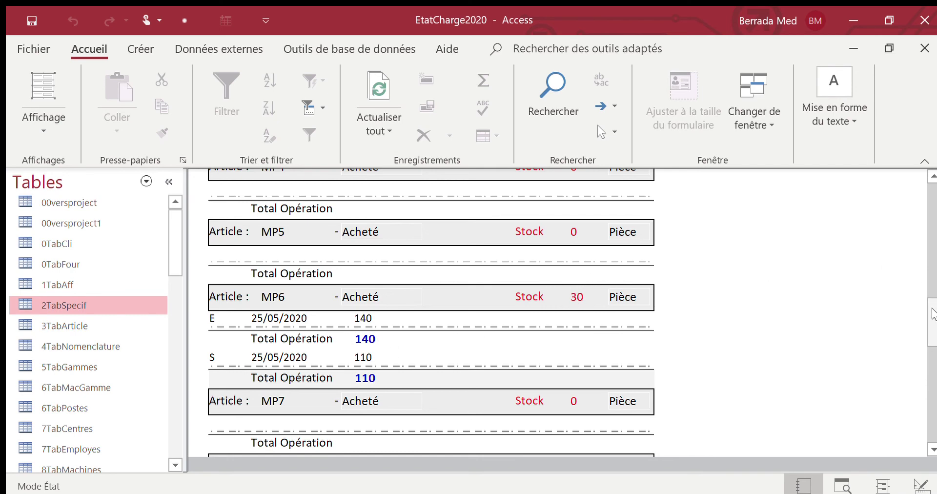
{"action": "left_click_drag", "start_coordinate": [930, 315], "coordinate": [930, 352]}
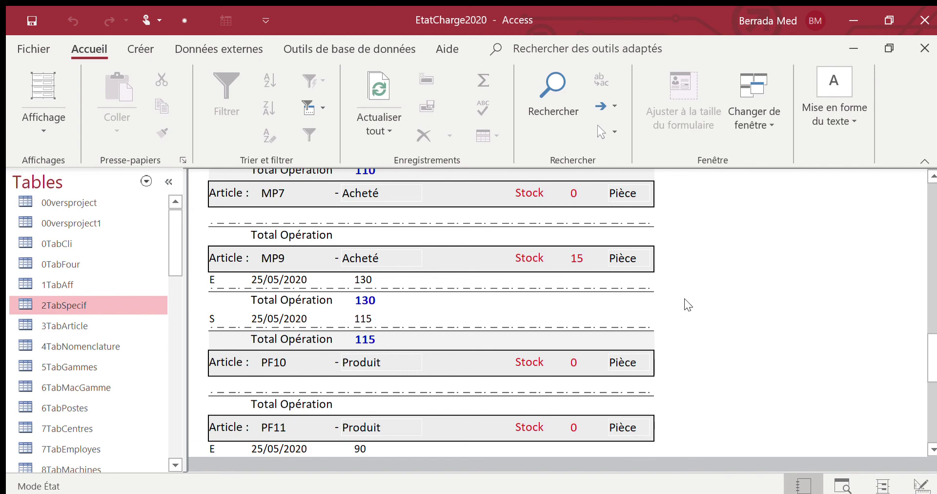
{"action": "left_click_drag", "start_coordinate": [929, 348], "coordinate": [927, 383]}
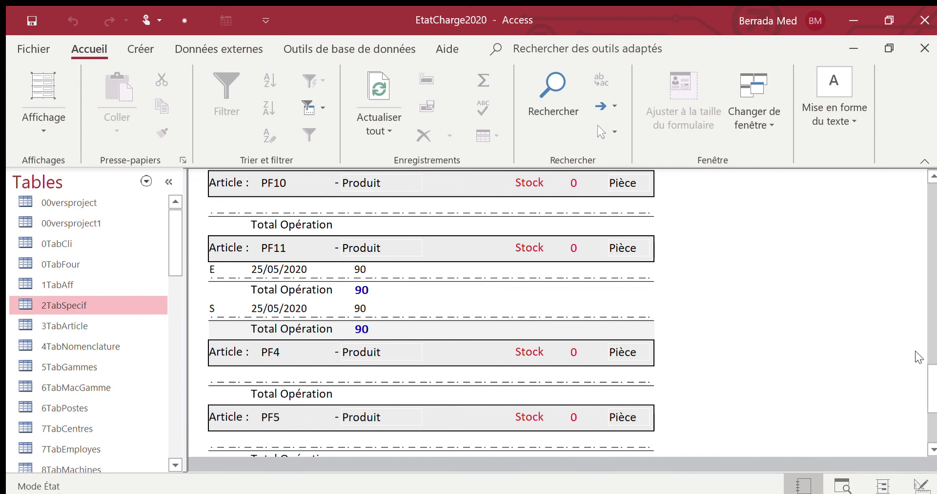
{"action": "scroll", "coordinate": [918, 356], "scroll_direction": "down", "scroll_amount": 10}
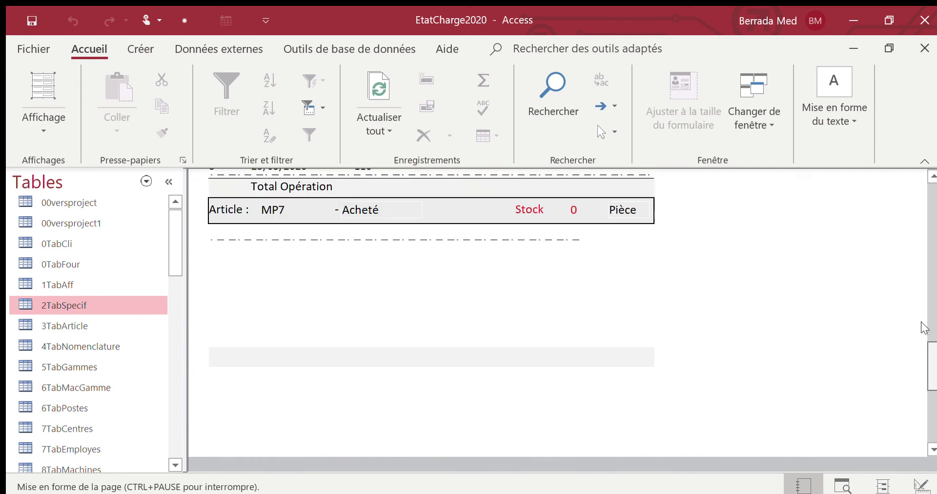
{"action": "left_click_drag", "start_coordinate": [922, 323], "coordinate": [907, 188]}
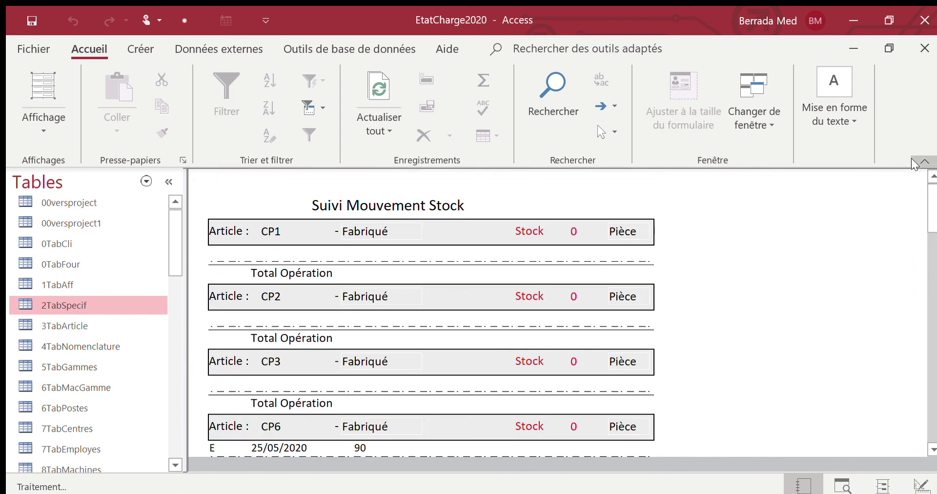
{"action": "left_click", "coordinate": [924, 48]}
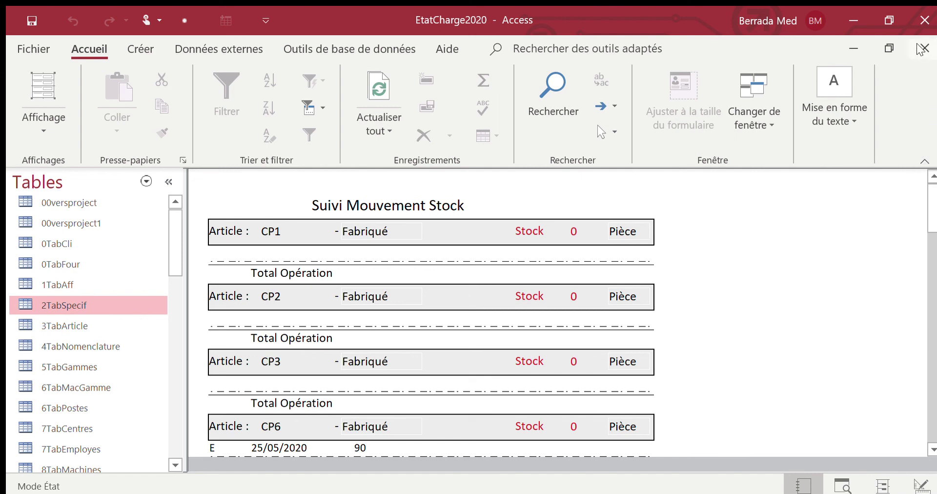